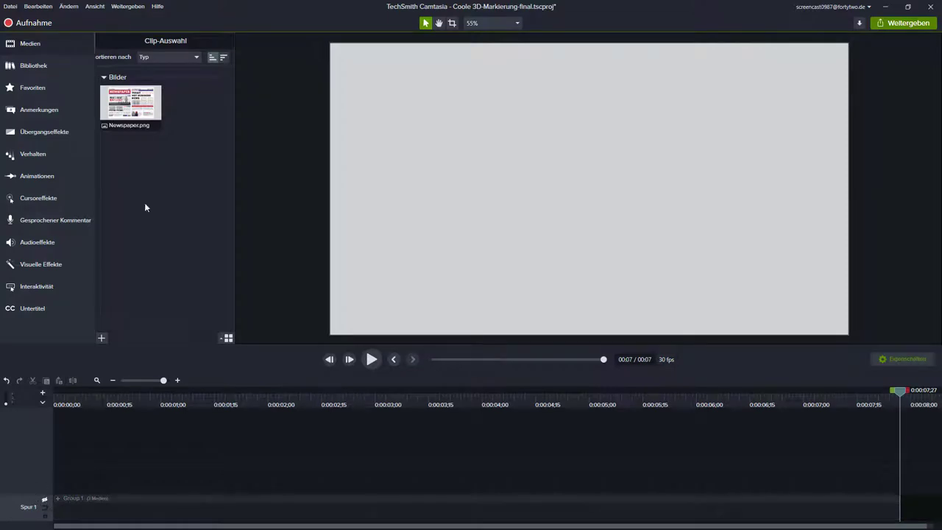
# Add Newspaper.png to the timeline on track 2 so that the clip starts at 0:00:00;00
pyautogui.moveTo(132, 110); pyautogui.dragTo(466, 208)
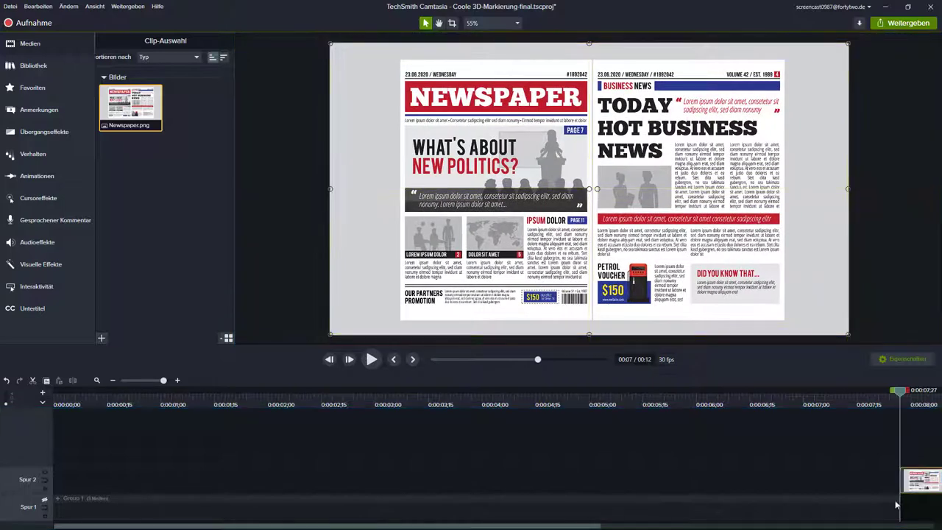
pyautogui.moveTo(896, 505); pyautogui.dragTo(63, 508)
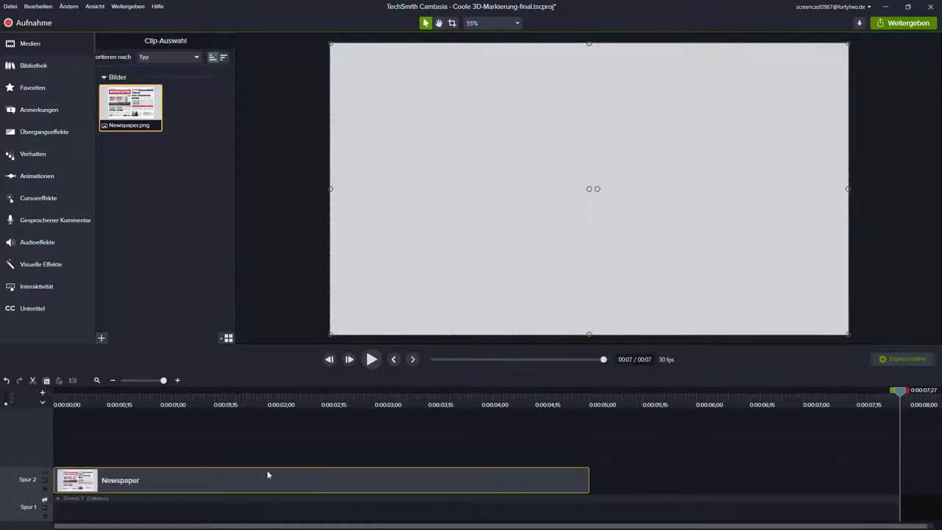
# Zoom the canvas to 200% and add a Highlight annotation at 0:00:01;09 above the newspaper's right-hand page
pyautogui.click(193, 395)
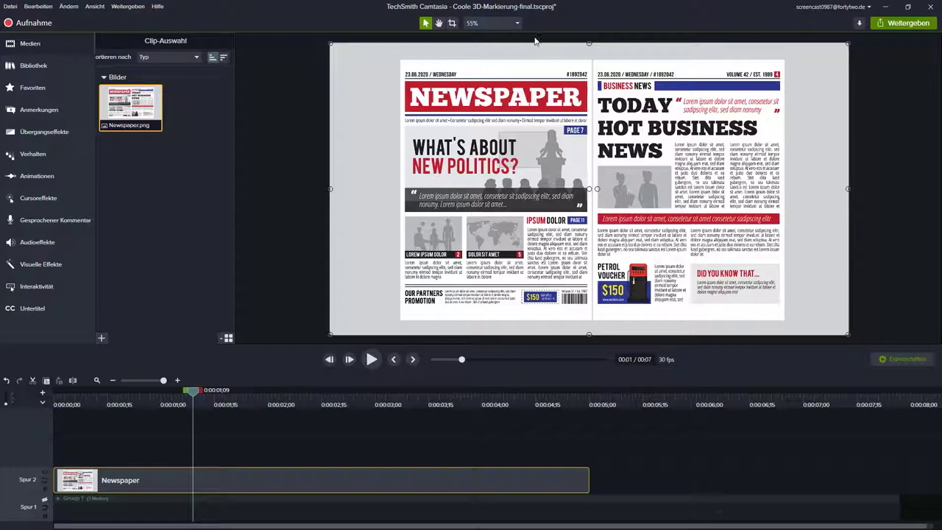
pyautogui.click(515, 23)
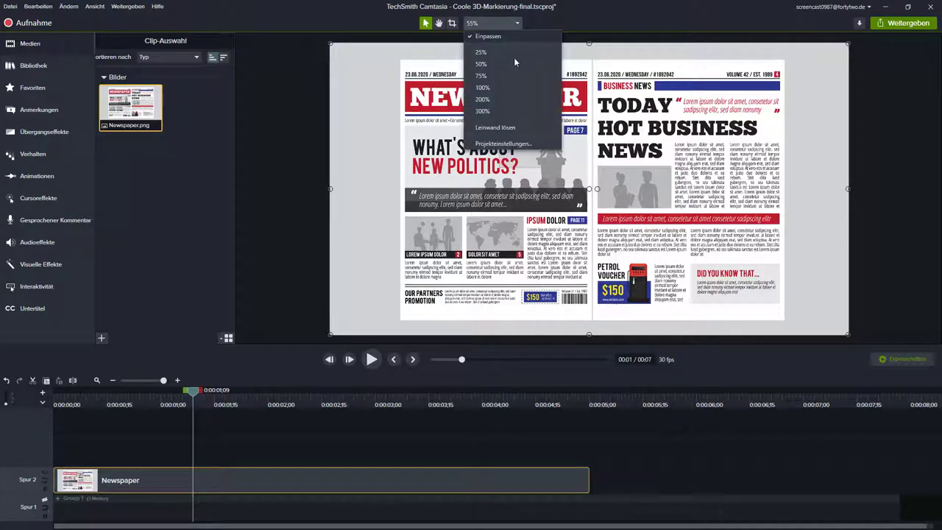
pyautogui.click(500, 98)
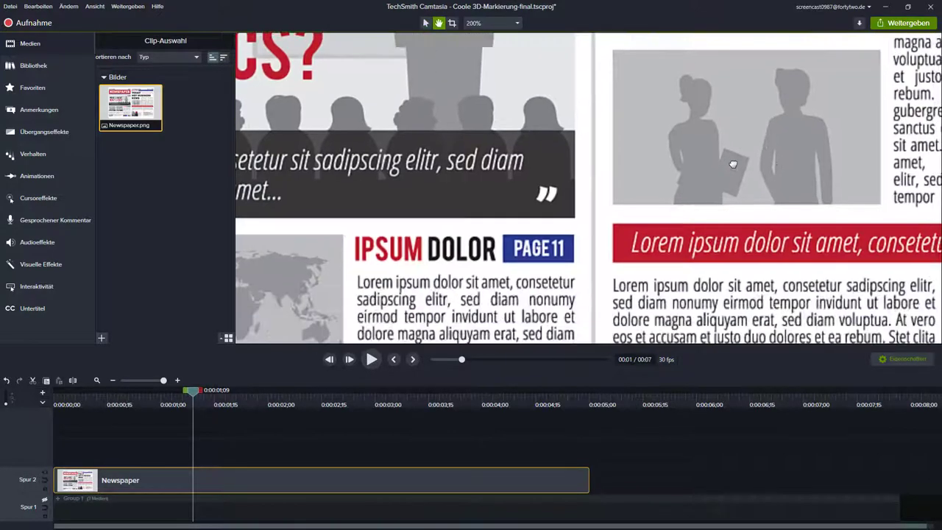
pyautogui.moveTo(883, 273); pyautogui.dragTo(718, 189)
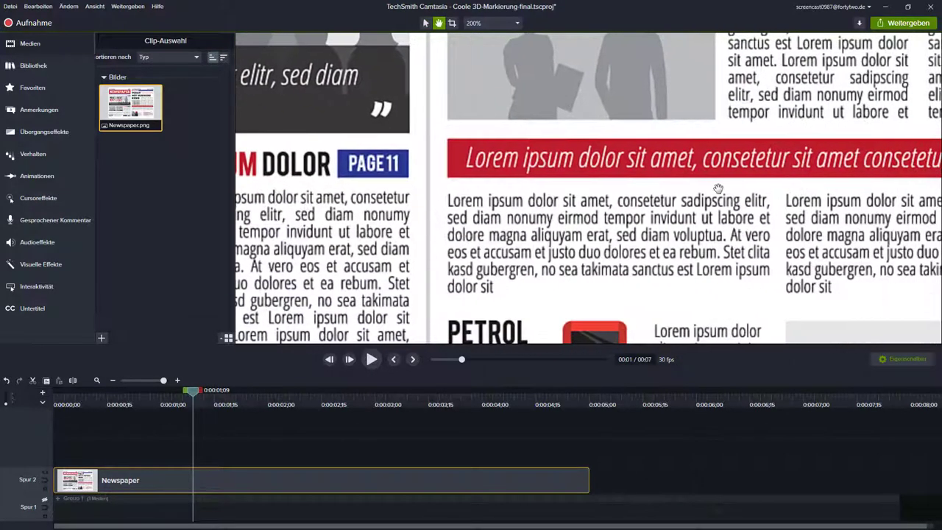
pyautogui.moveTo(782, 144); pyautogui.dragTo(625, 130)
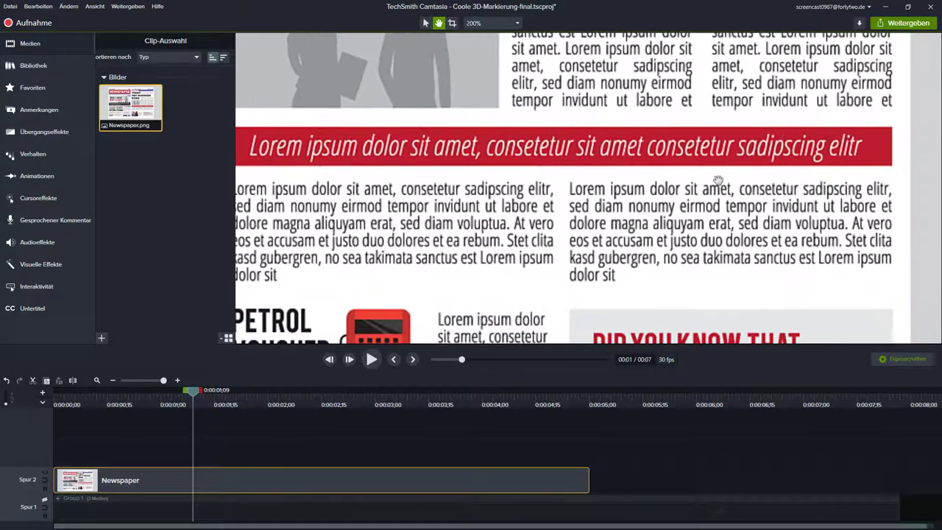
pyautogui.press('v')
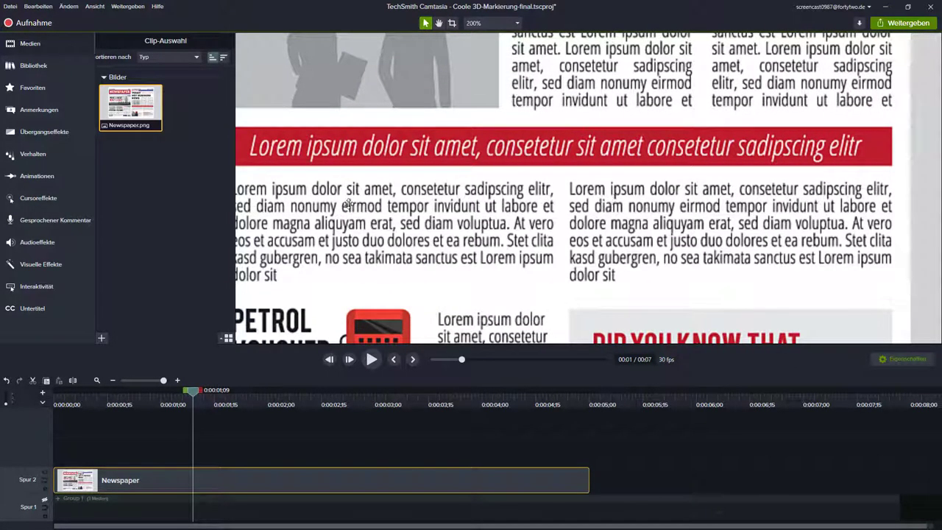
pyautogui.click(41, 114)
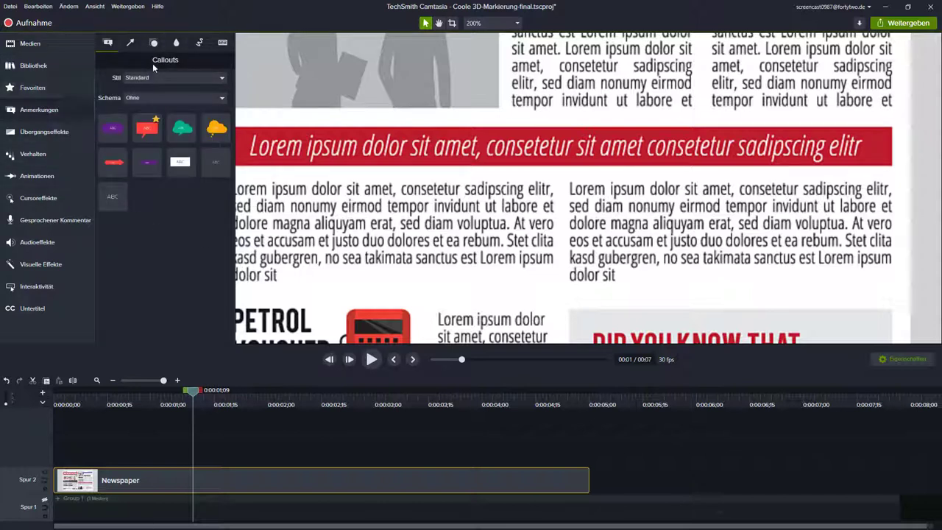
pyautogui.click(176, 46)
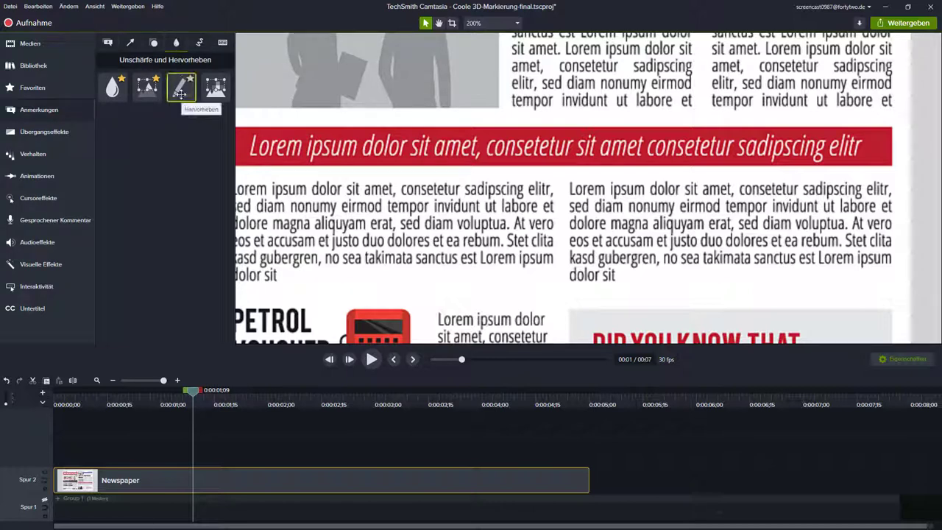
pyautogui.moveTo(180, 87); pyautogui.dragTo(474, 200)
# Resize the yellow highlight to cover exactly the first text line of the right column below the red banner
pyautogui.moveTo(548, 191); pyautogui.dragTo(671, 194)
pyautogui.moveTo(659, 324); pyautogui.dragTo(665, 198)
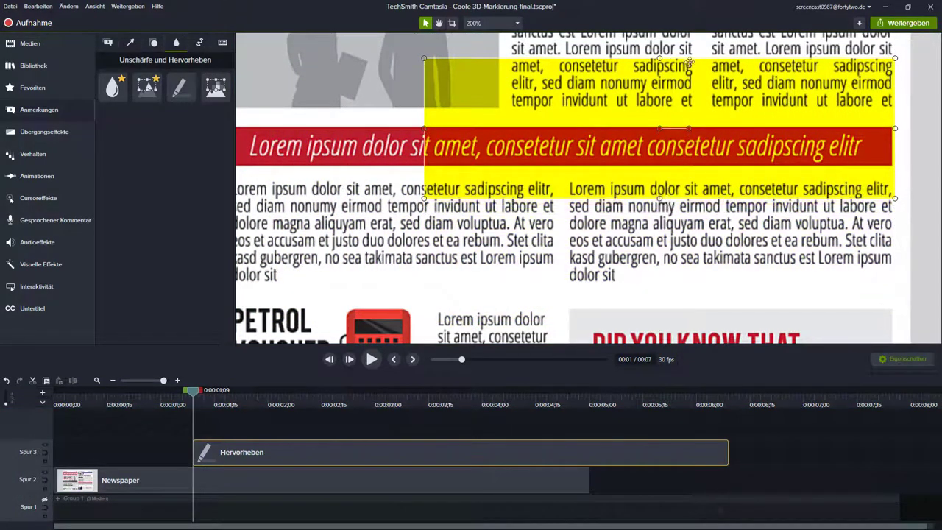
pyautogui.moveTo(661, 59); pyautogui.dragTo(661, 179)
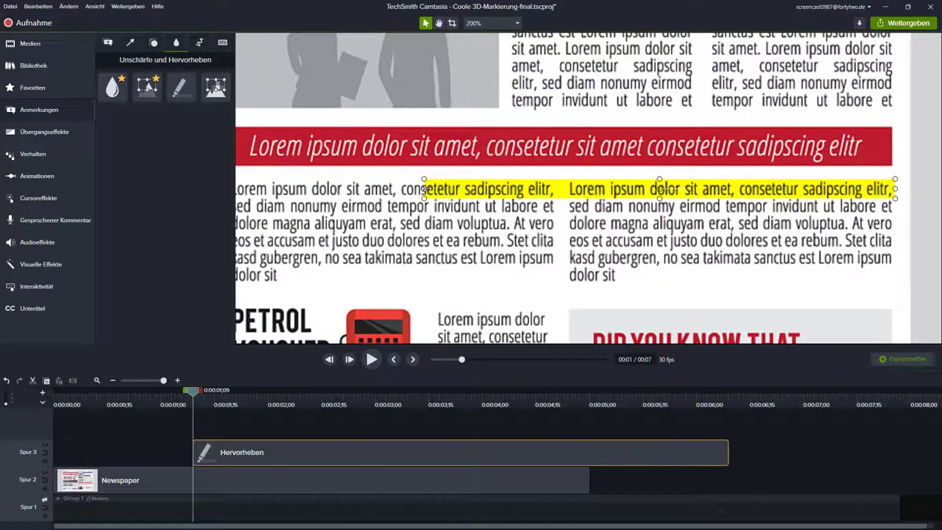
pyautogui.moveTo(424, 189); pyautogui.dragTo(566, 189)
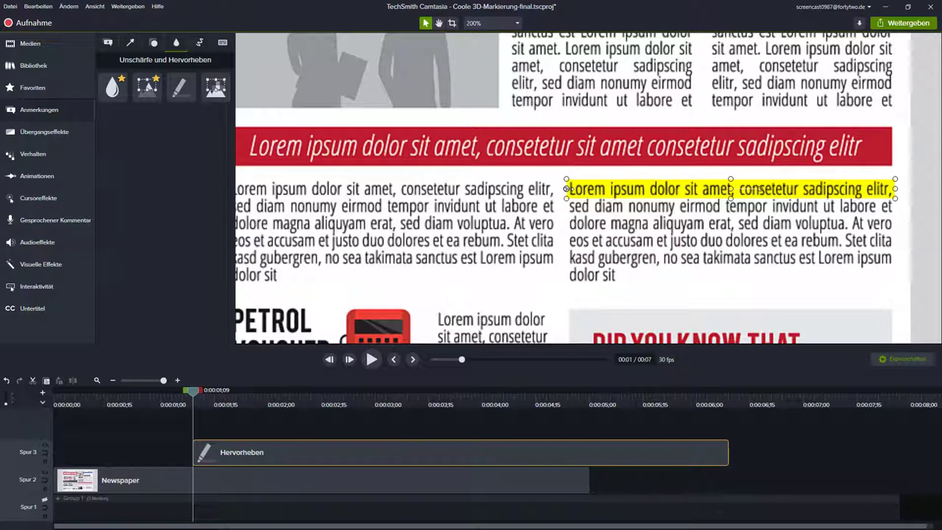
# Duplicate the highlight so one clip starts earlier on track 3, and position the track 4 highlight over the second text line
pyautogui.moveTo(244, 452); pyautogui.dragTo(218, 407)
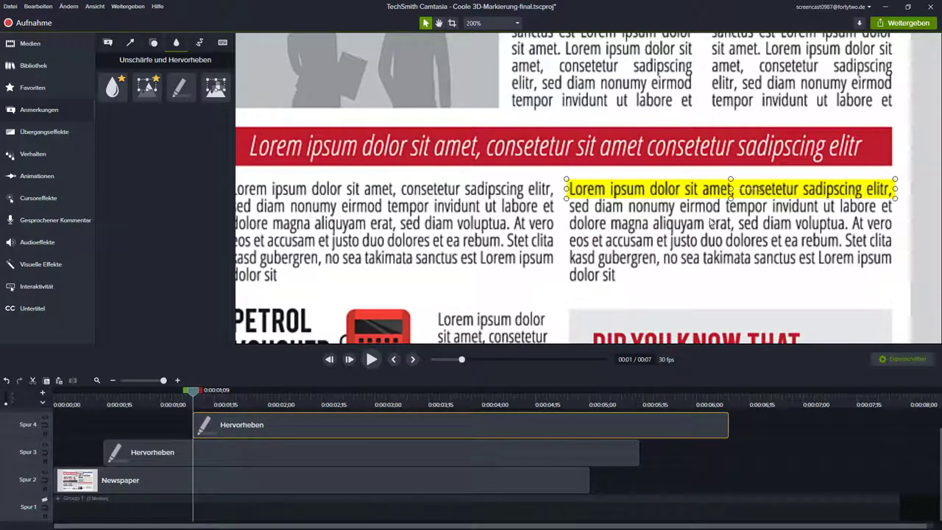
pyautogui.moveTo(732, 187); pyautogui.dragTo(730, 202)
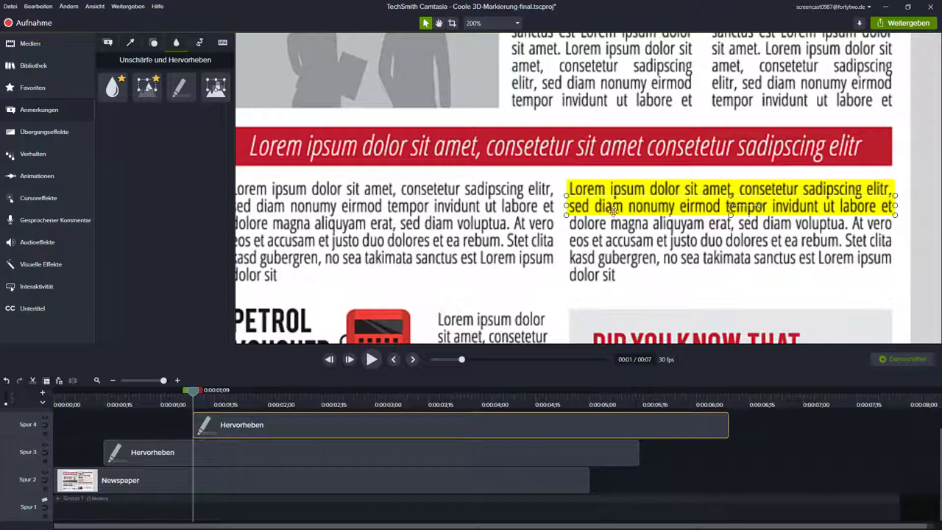
# Add a custom animation to the first line's highlight on track 3, running from 0:00:00;15 to 0:00:01;15
pyautogui.click(251, 452)
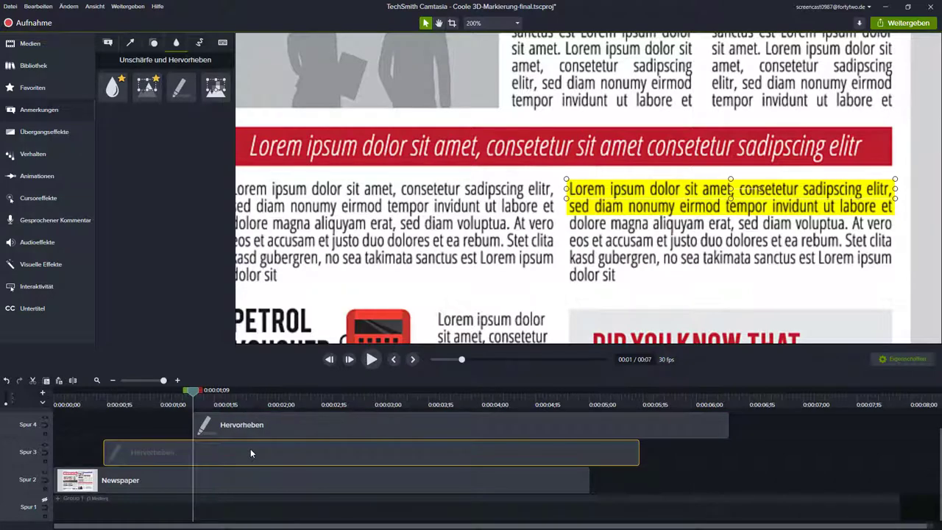
pyautogui.click(55, 177)
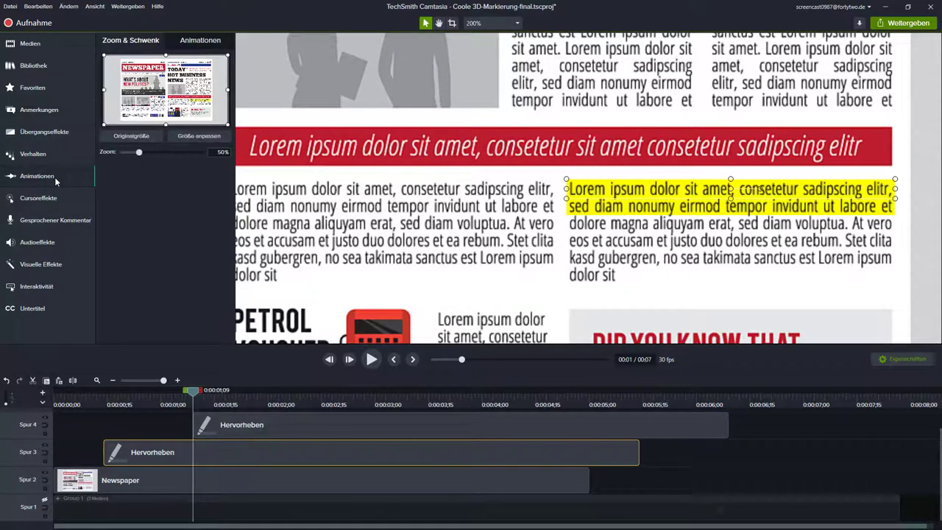
pyautogui.click(205, 41)
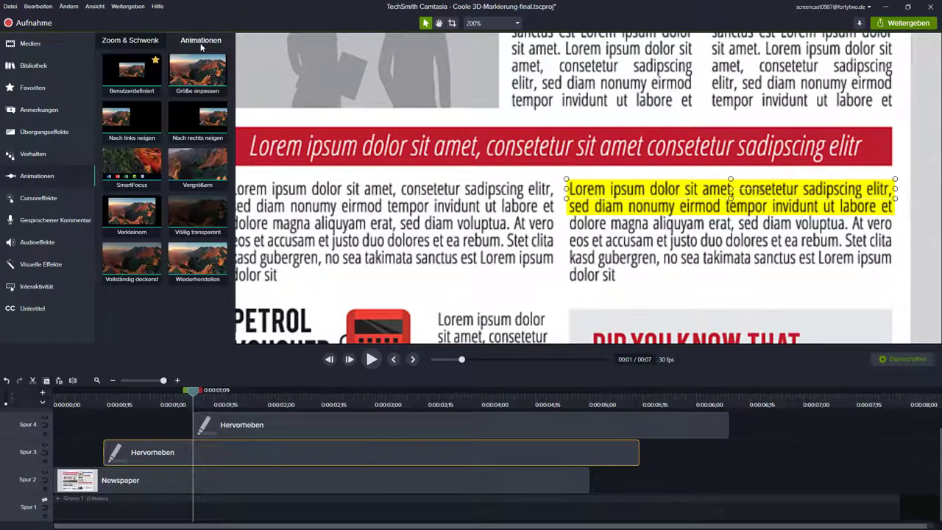
pyautogui.moveTo(132, 71); pyautogui.dragTo(214, 458)
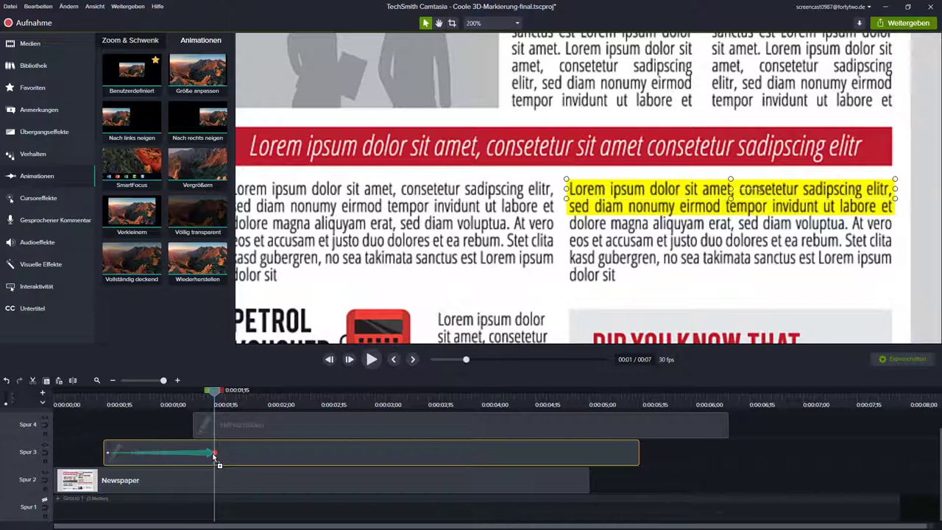
# Collapse the first line's highlight to the line's left edge at the animation's start, and preview the growing highlight
pyautogui.click(108, 453)
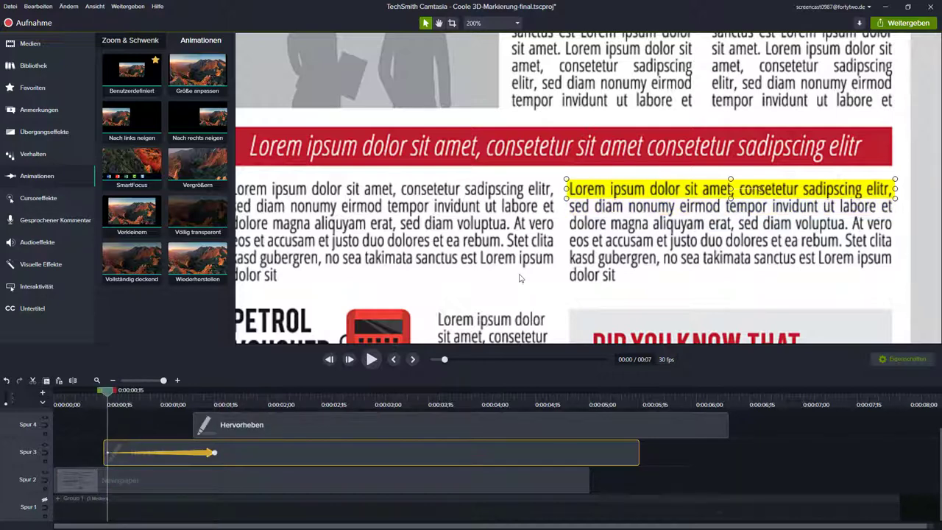
pyautogui.moveTo(895, 189); pyautogui.dragTo(568, 189)
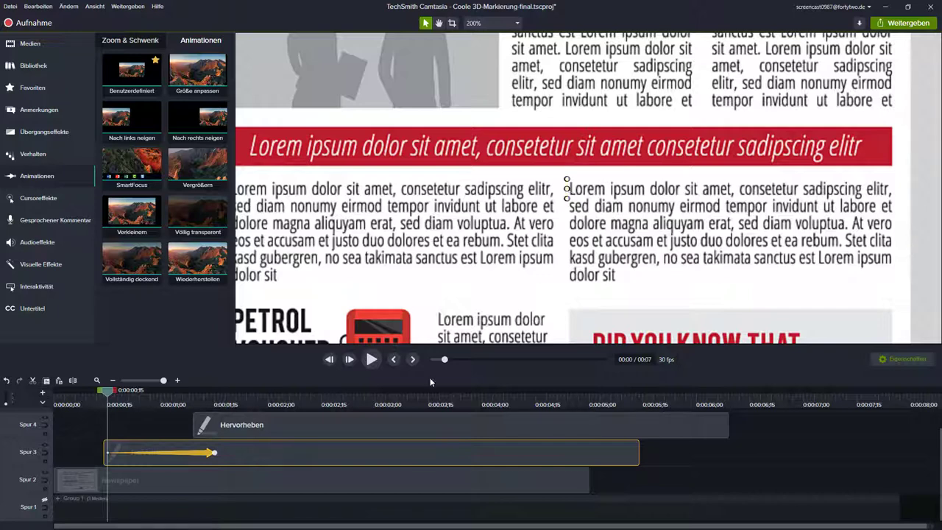
pyautogui.click(371, 359)
pyautogui.click(372, 360)
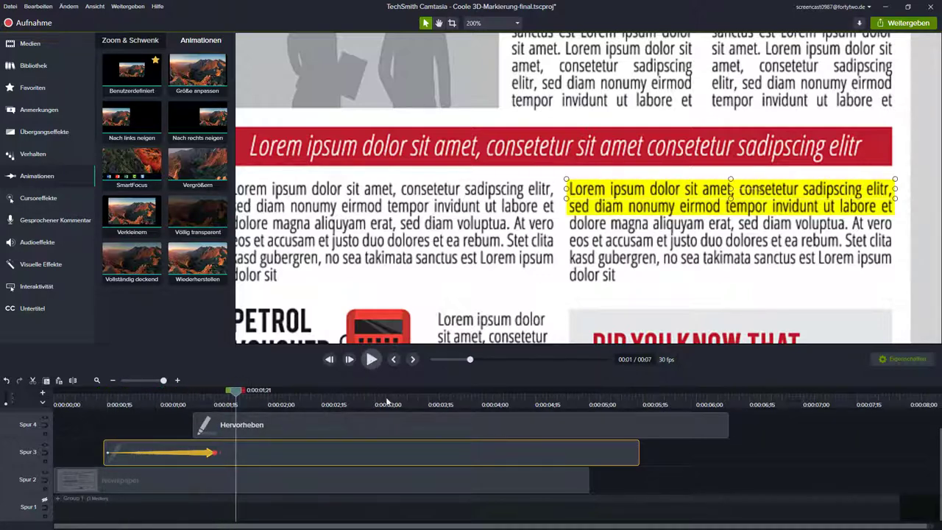
# Add a custom animation to the second line's highlight on track 4, positioned from 0:00:01;23 to 0:00:02;23
pyautogui.click(220, 426)
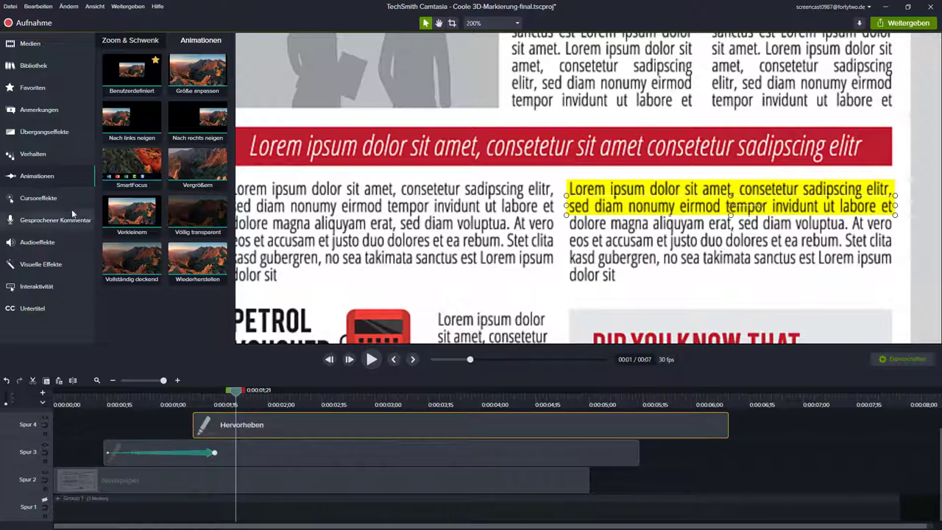
pyautogui.hotkey('ctrl', 'a')
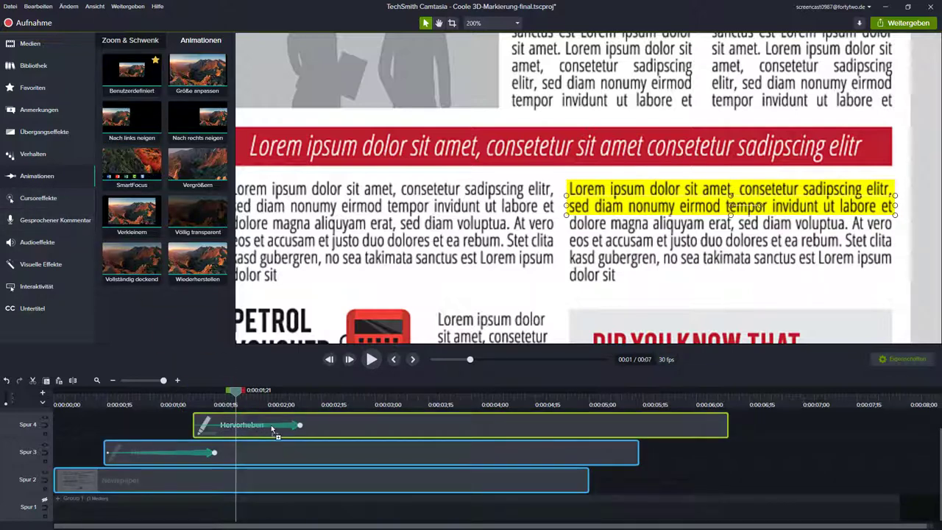
pyautogui.moveTo(299, 425); pyautogui.dragTo(325, 425)
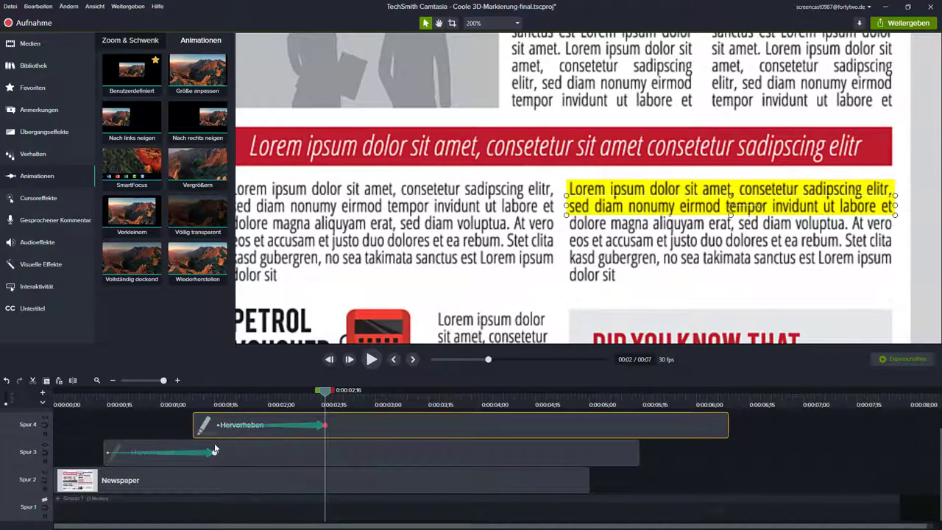
pyautogui.click(318, 426)
pyautogui.moveTo(318, 426); pyautogui.dragTo(345, 426)
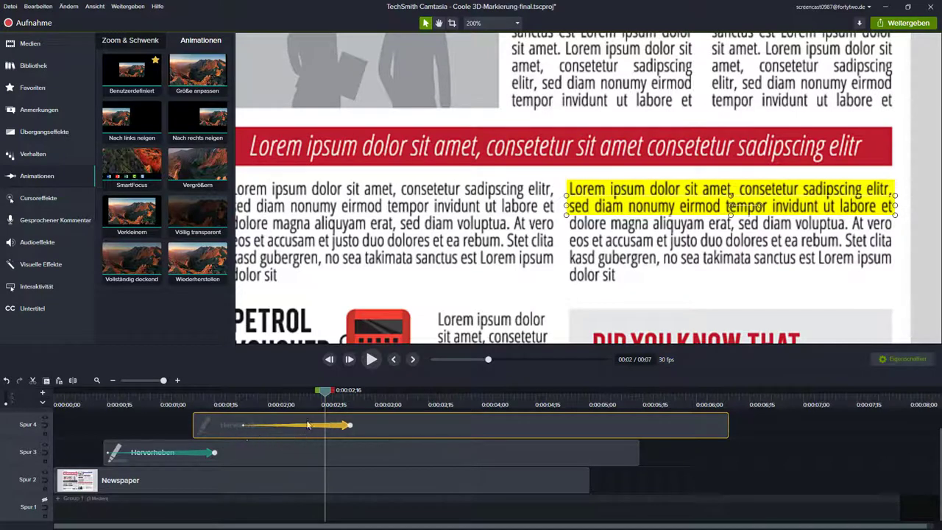
# Collapse the second line's highlight to the line's left edge at its animation's start, and preview both highlights in sequence
pyautogui.click(241, 425)
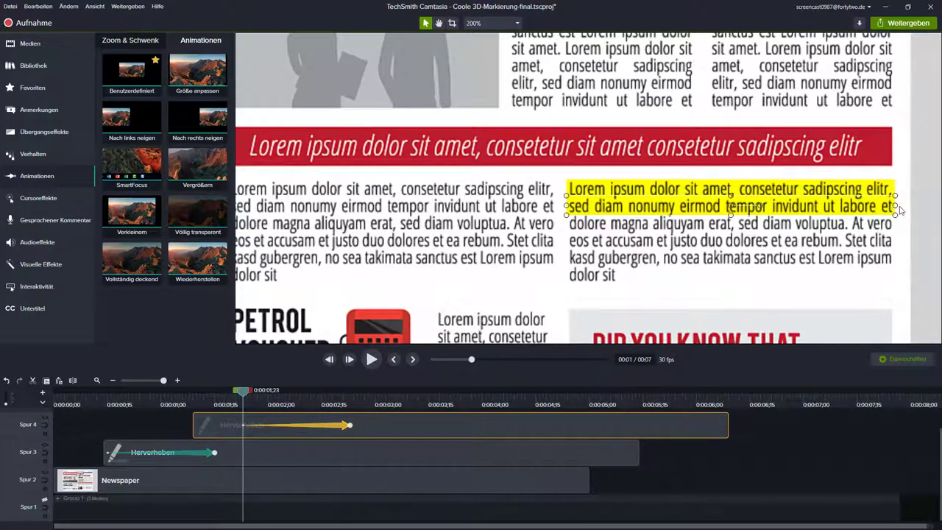
pyautogui.moveTo(896, 206); pyautogui.dragTo(568, 213)
pyautogui.click(84, 405)
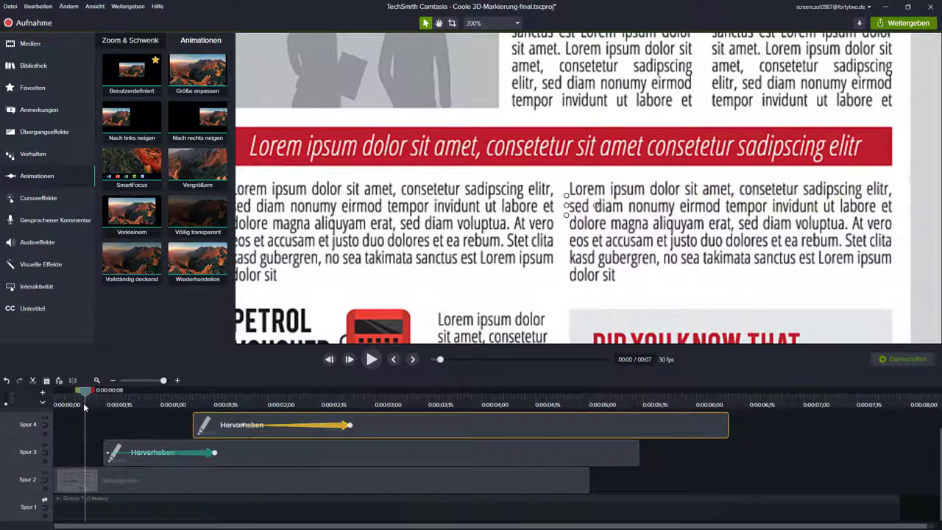
pyautogui.press('space')
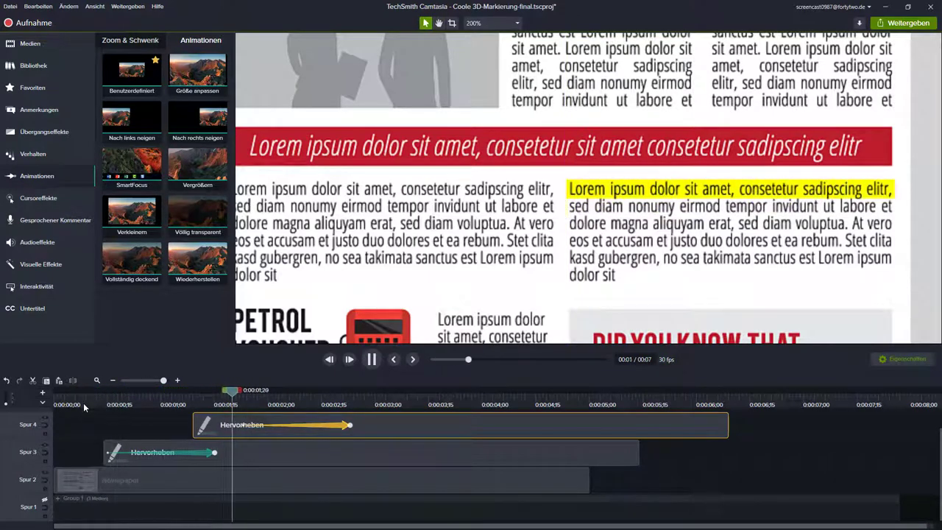
pyautogui.press('space')
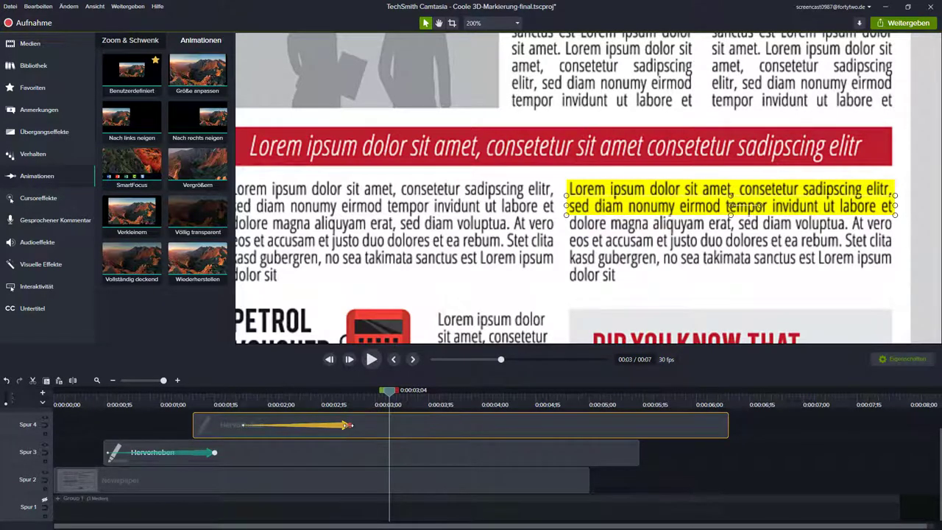
# Shorten the second line's highlight at its animation's end so that it stops after the word "tempor"
pyautogui.click(347, 425)
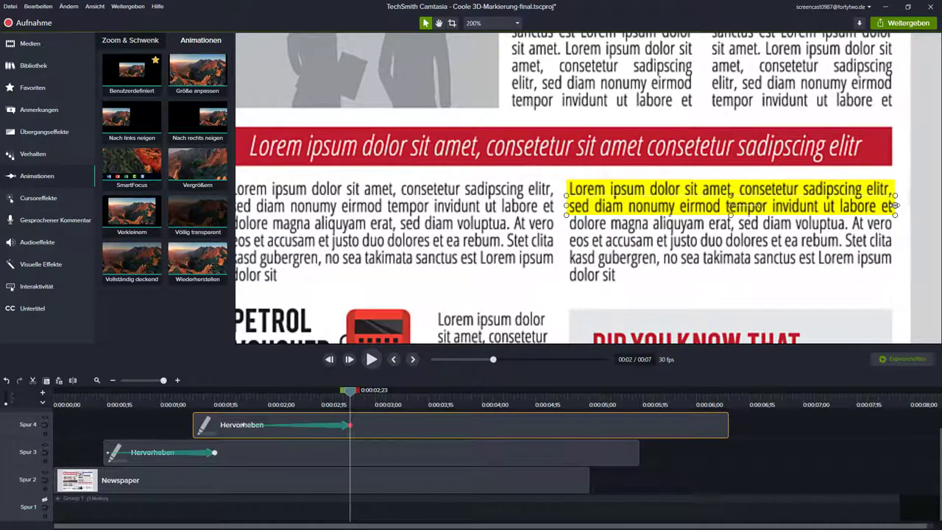
pyautogui.moveTo(893, 206); pyautogui.dragTo(770, 213)
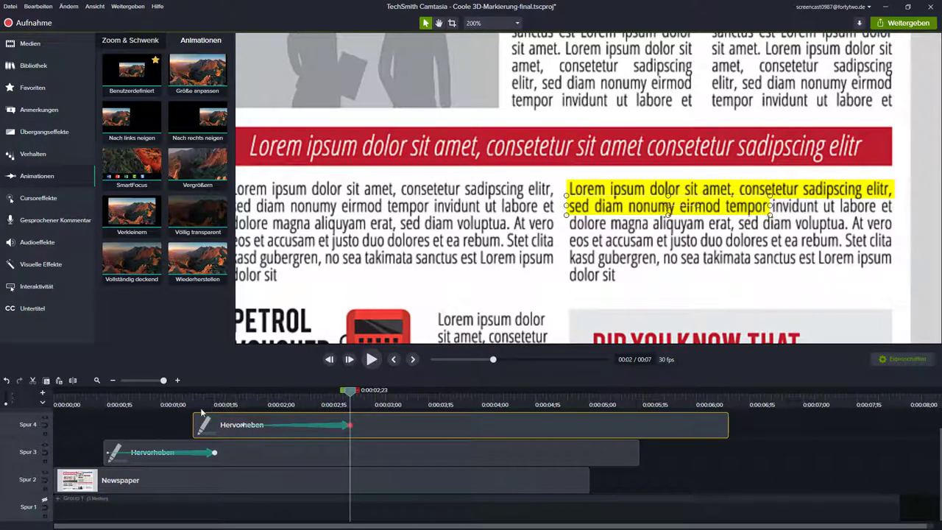
# Group the newspaper clip and both highlight clips on tracks 2 to 4 into a single group
pyautogui.click(154, 417)
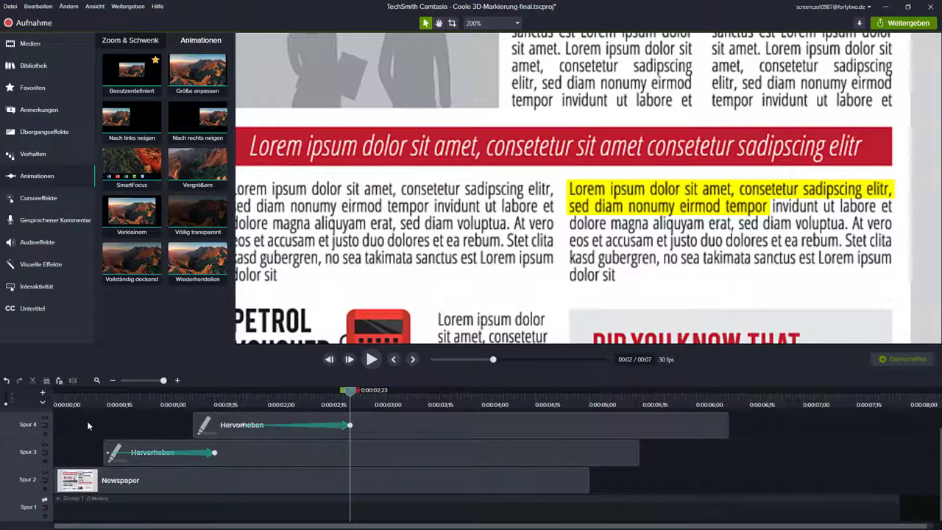
pyautogui.moveTo(87, 421); pyautogui.dragTo(268, 478)
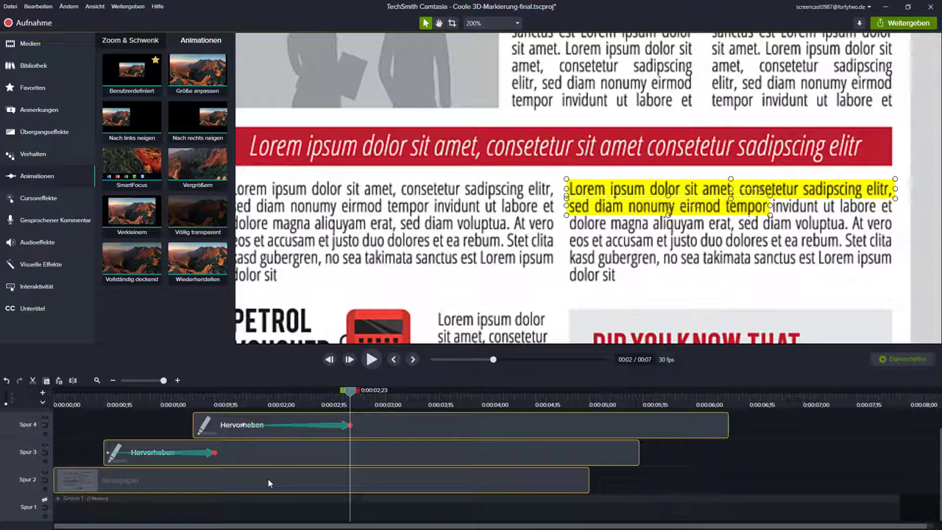
pyautogui.hotkey('ctrl', 'g')
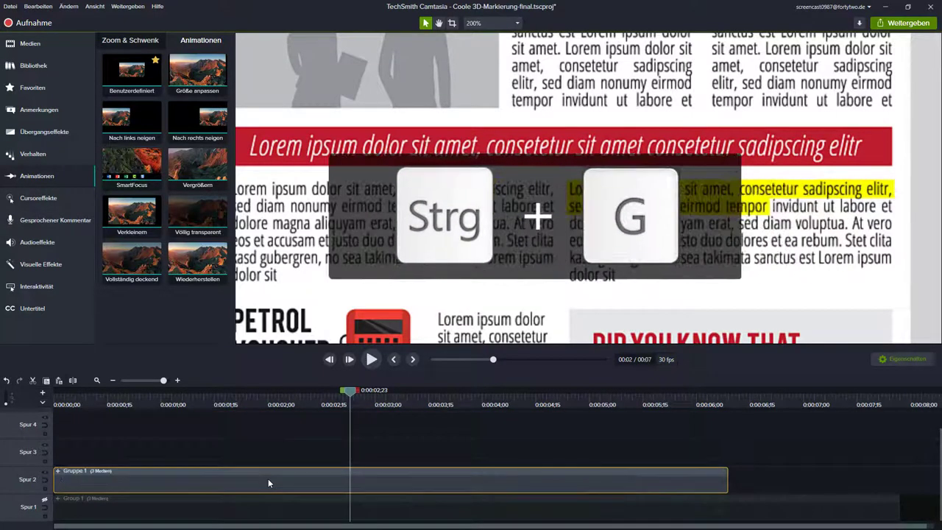
# Fit the canvas to the window, then scale the group to 180% and rotate it 25° around Y and -15° around X
pyautogui.click(515, 24)
pyautogui.click(505, 37)
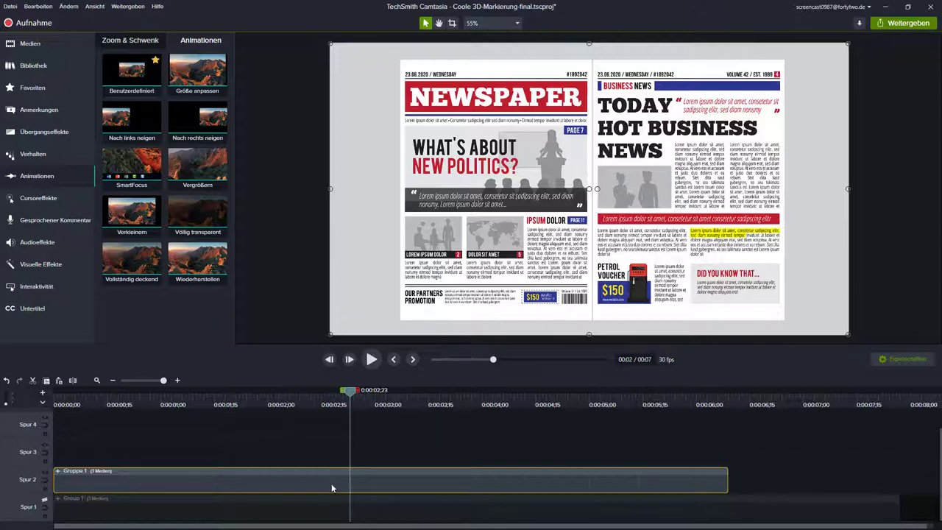
pyautogui.click(900, 360)
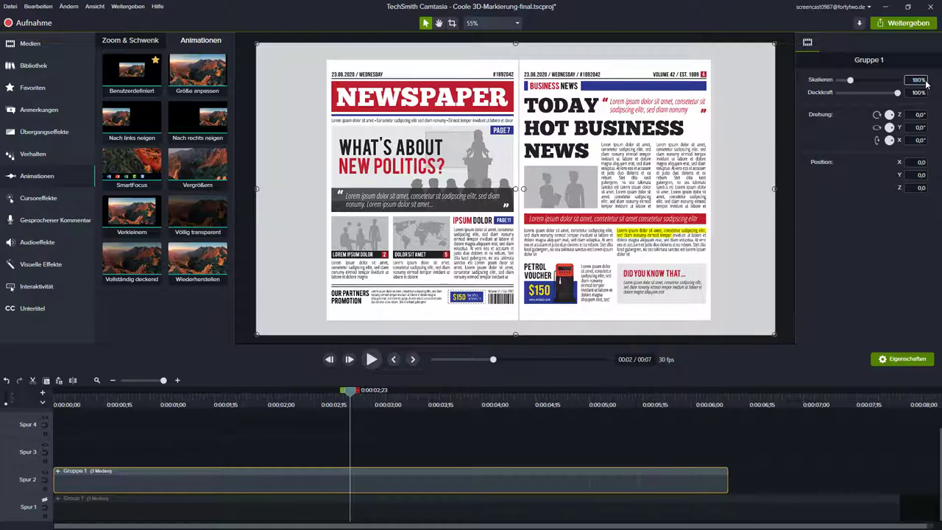
pyautogui.press('Return')
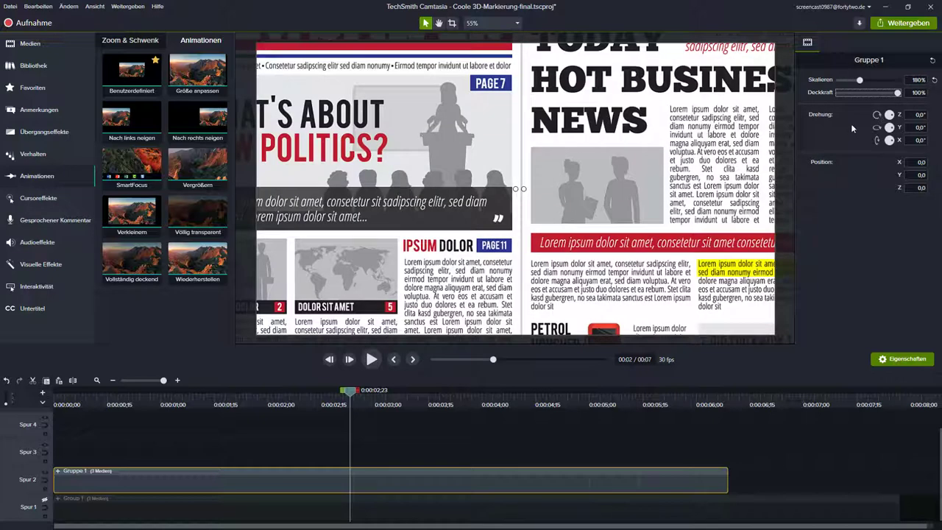
pyautogui.click(919, 128)
pyautogui.write('25')
pyautogui.press('Return')
pyautogui.press('Return')
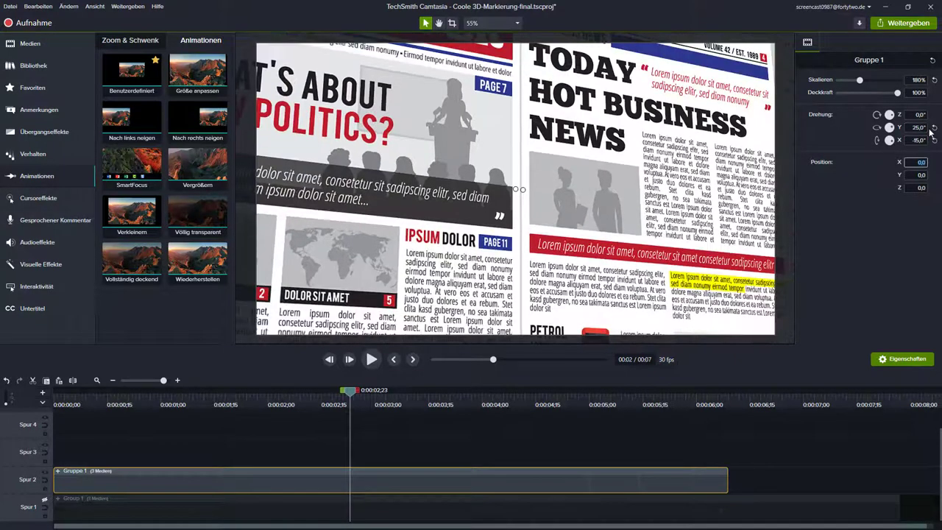
# Position the tilted group at X -650, Y 300 and Z 175
pyautogui.click(918, 162)
pyautogui.write('-650')
pyautogui.press('Tab')
pyautogui.write('300')
pyautogui.press('Tab')
pyautogui.write('175')
pyautogui.press('Return')
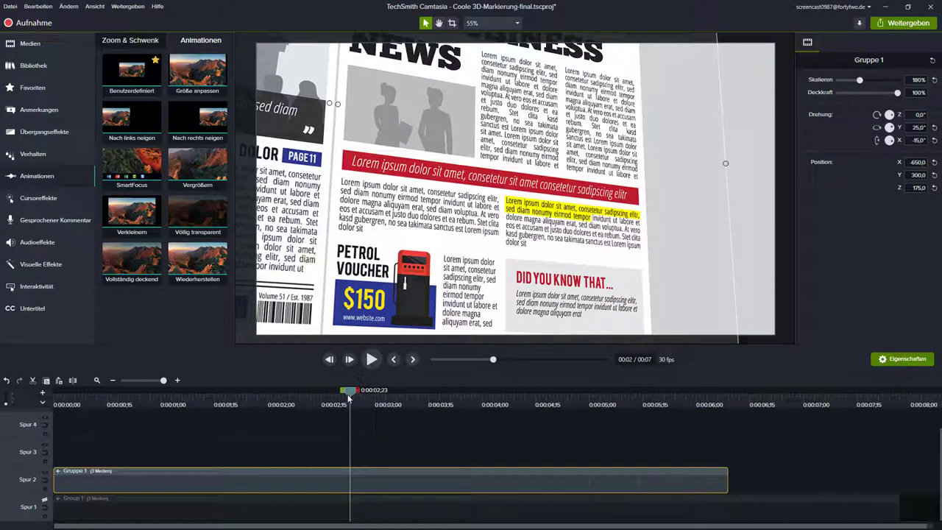
# Add a custom animation to the group from 0:00:00;10 to 0:00:04;19, and reset the group's scale, rotation and position at its start
pyautogui.moveTo(347, 394); pyautogui.dragTo(550, 405)
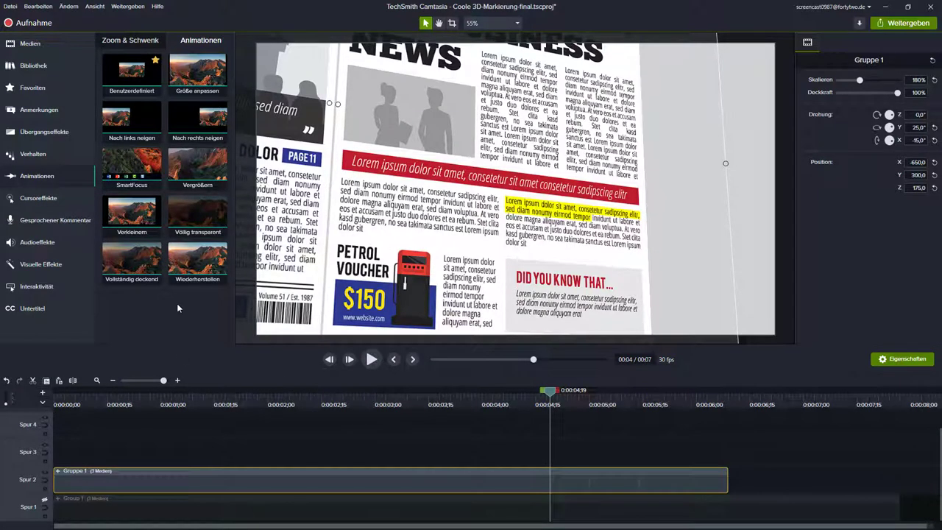
pyautogui.moveTo(131, 74); pyautogui.dragTo(89, 484)
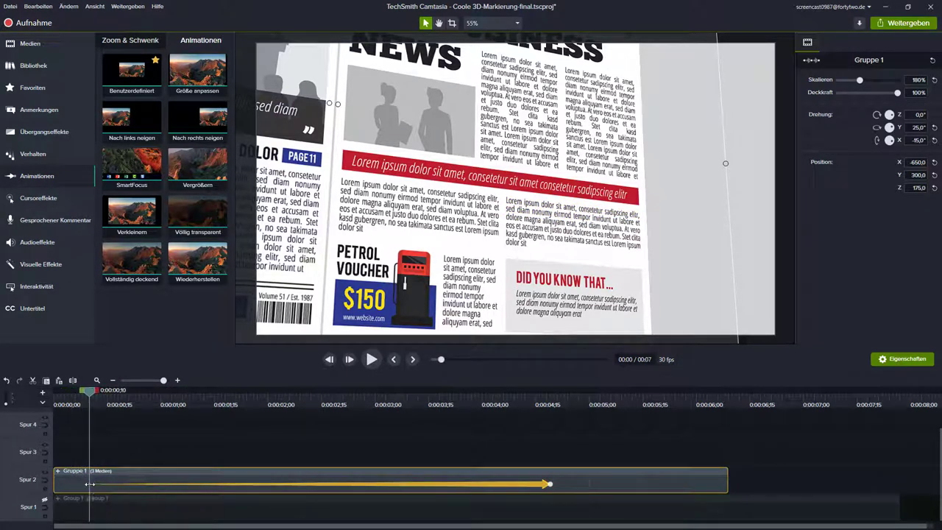
pyautogui.moveTo(171, 402); pyautogui.dragTo(107, 406)
pyautogui.click(88, 403)
pyautogui.click(933, 61)
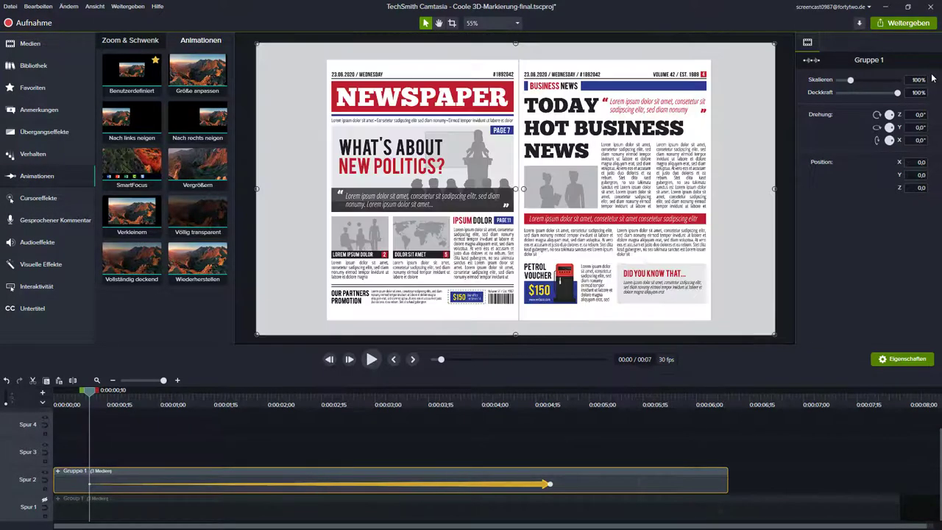
# Preview the group's 3D zoom animation and inspect the easing options offered for it
pyautogui.click(372, 360)
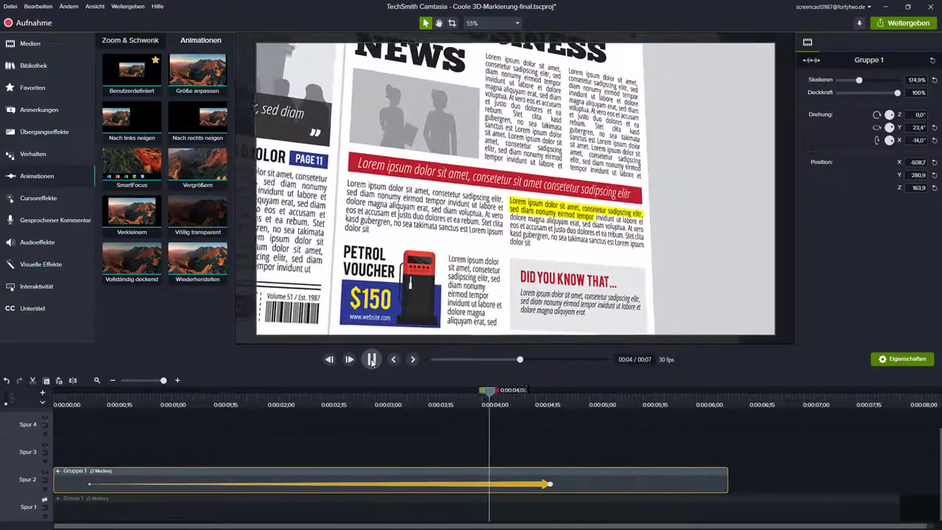
pyautogui.click(371, 360)
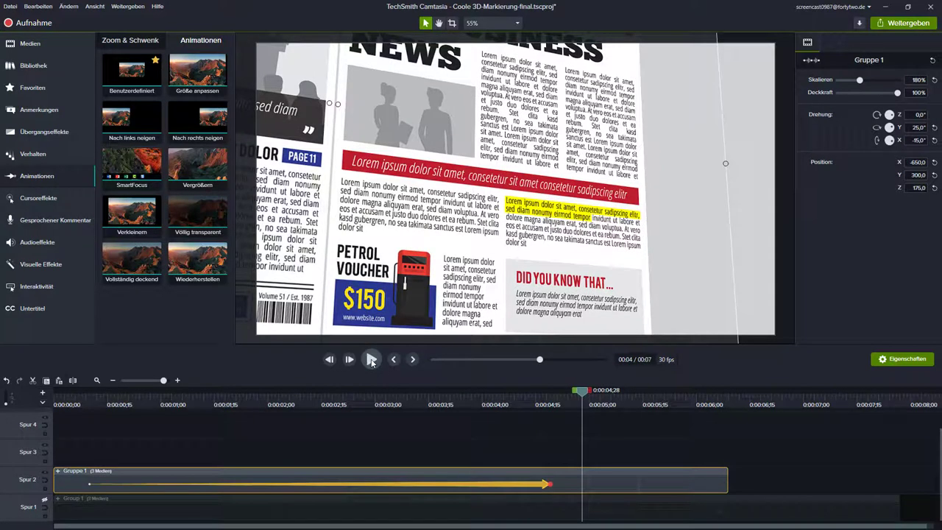
pyautogui.rightClick(535, 488)
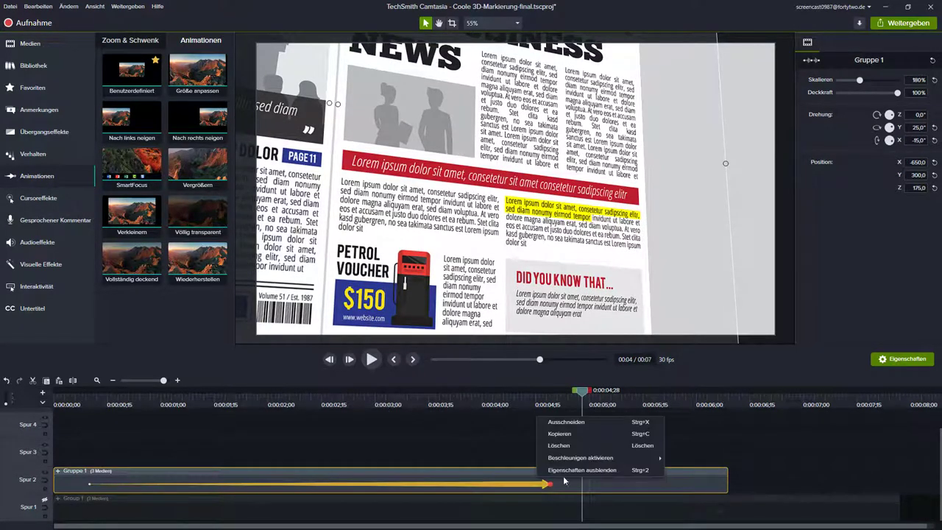
pyautogui.moveTo(628, 462)
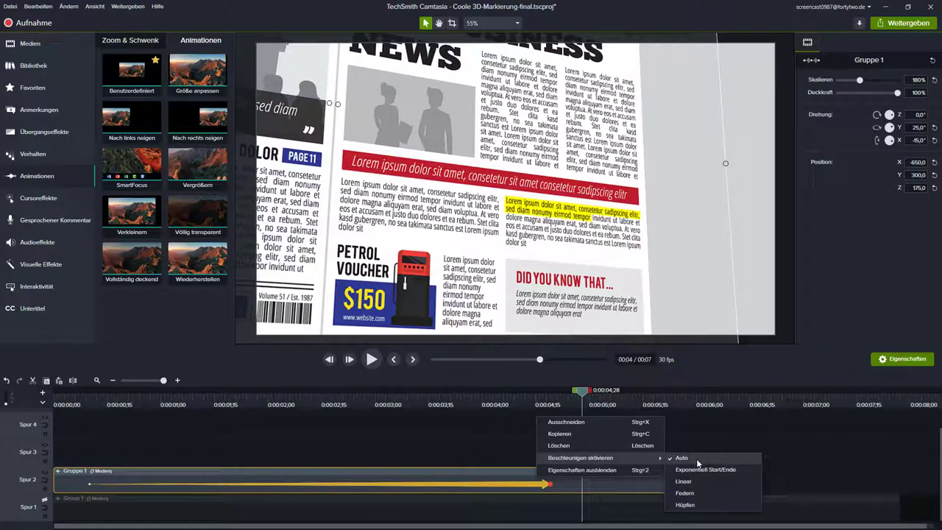
pyautogui.click(364, 403)
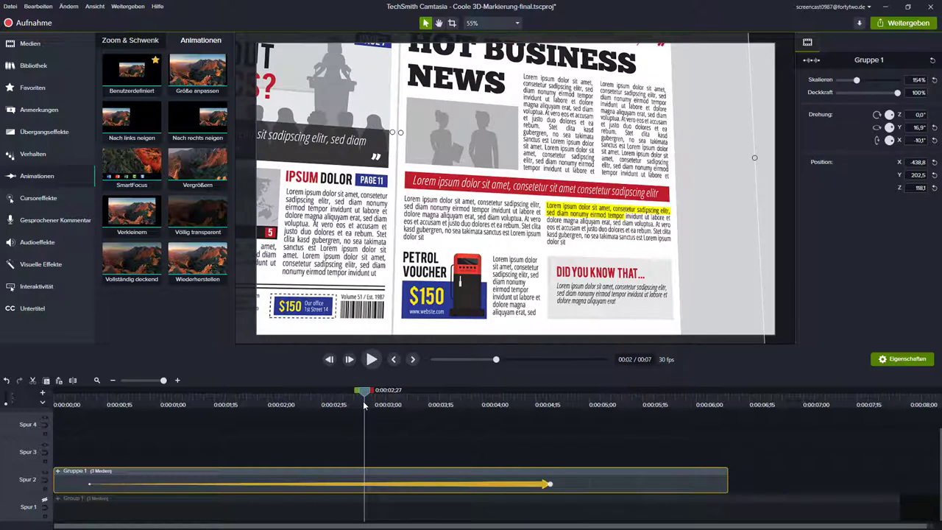